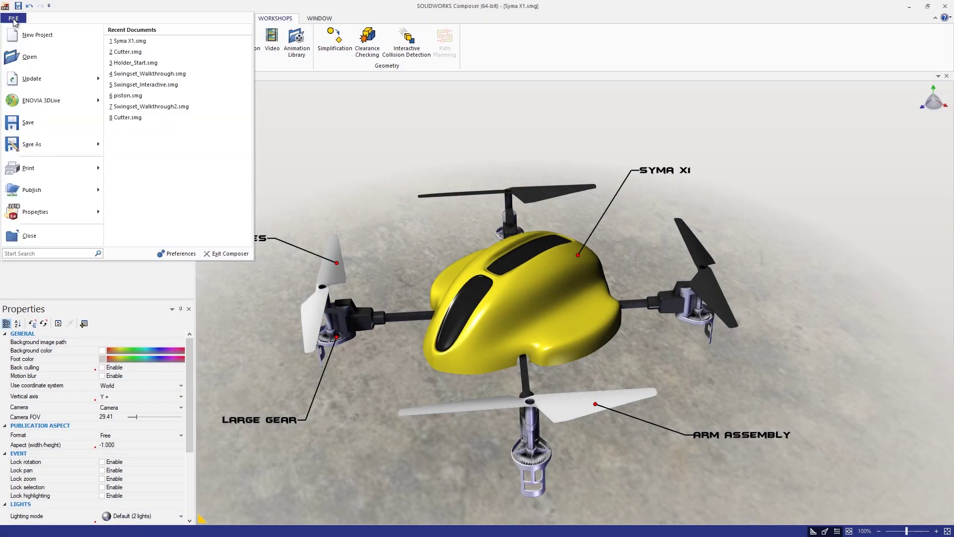
Set the current document's paper space format to A4
mouse_move(60, 212)
left_click(144, 99)
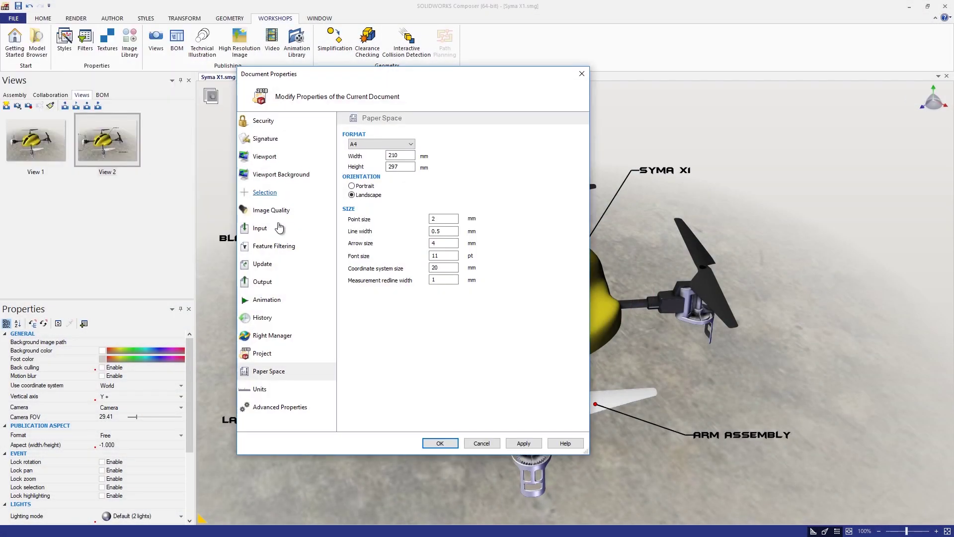
left_click(403, 143)
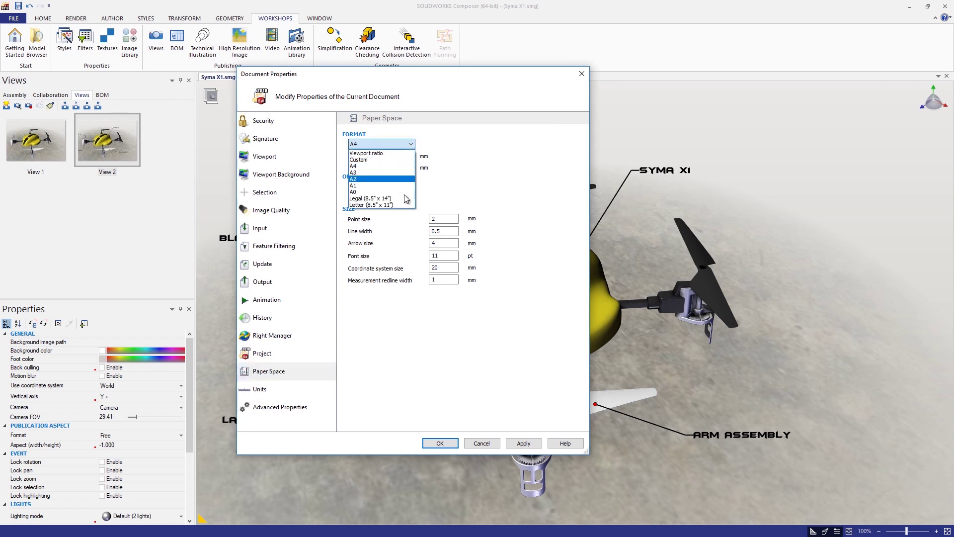
left_click(405, 168)
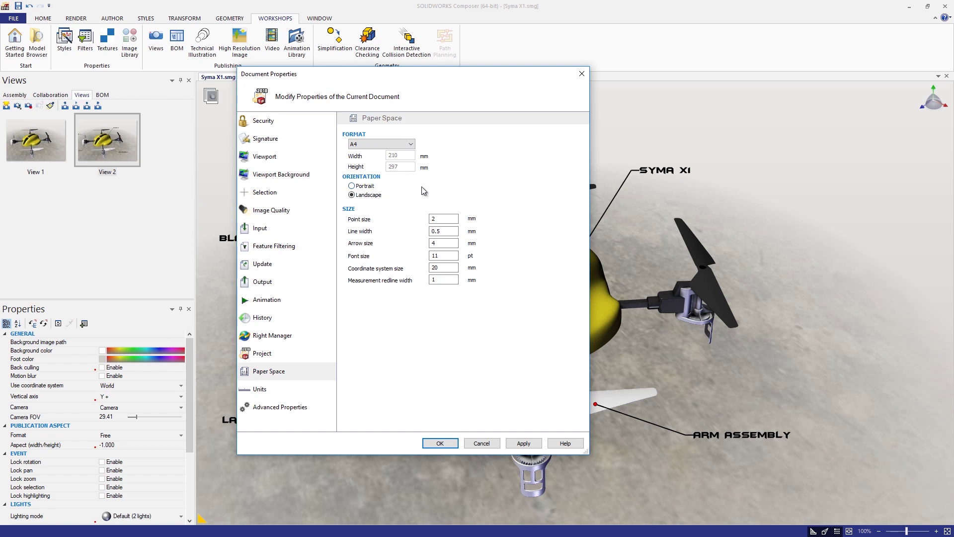
left_click(440, 443)
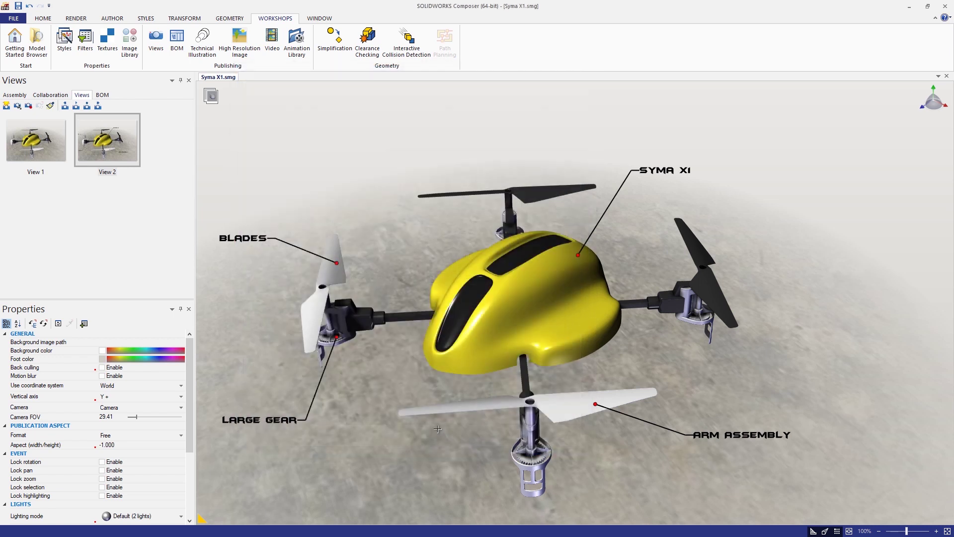
In the High Resolution Image workshop, make the size the automatically calculated value and enable using the document's paper
left_click(253, 56)
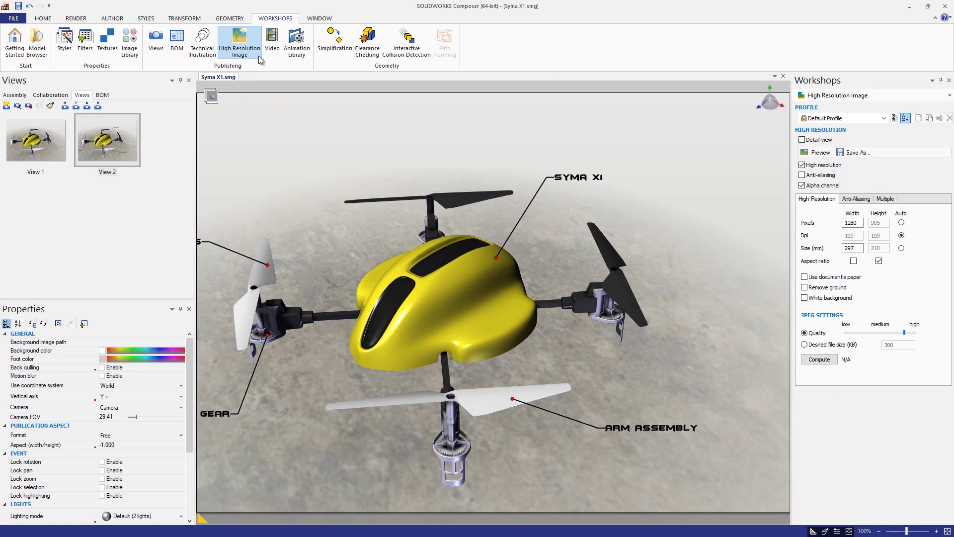
double_click(845, 224)
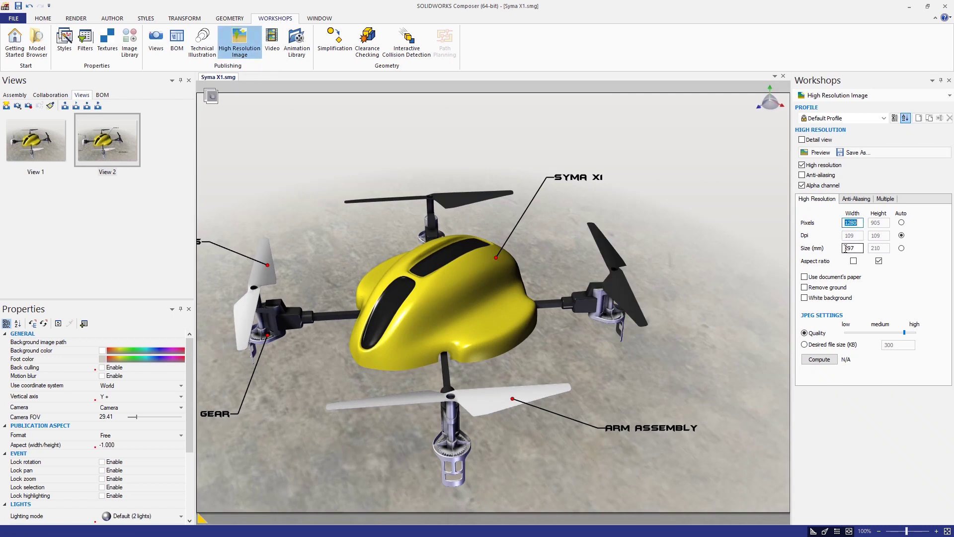
left_click(900, 248)
double_click(848, 223)
double_click(846, 236)
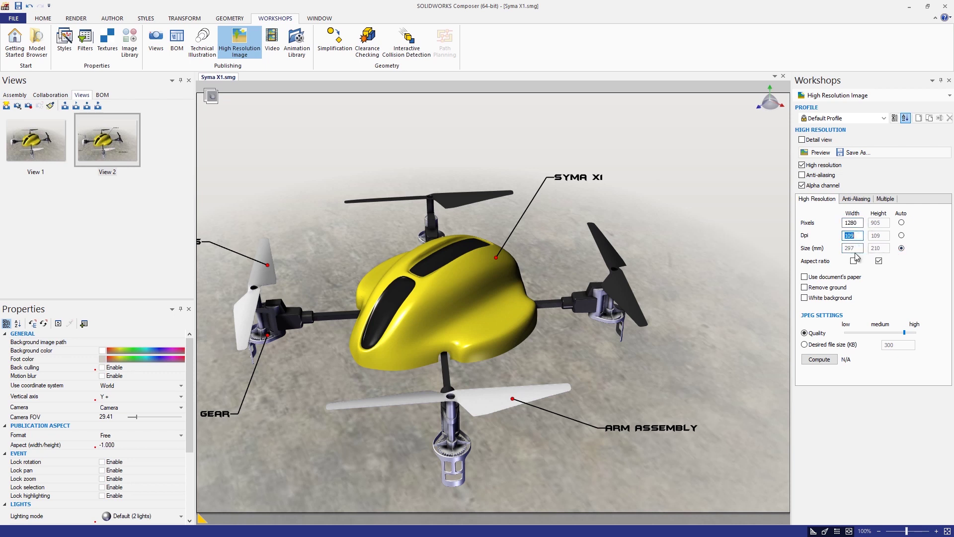
left_click(804, 277)
Switch to SOLIDWORKS, choose Portable Network Graphics (*.png) as the Hand Truck save type, and open its export options
left_click(484, 307)
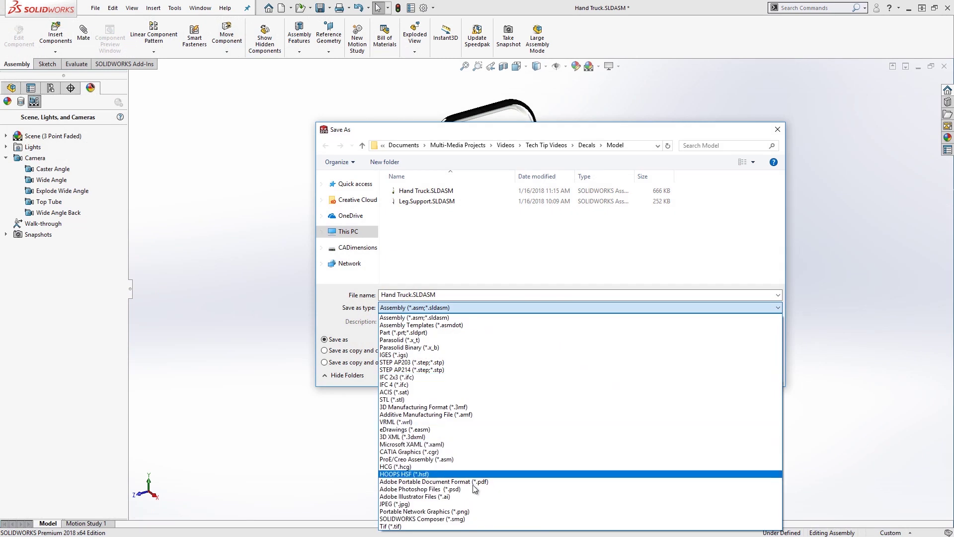
left_click(476, 512)
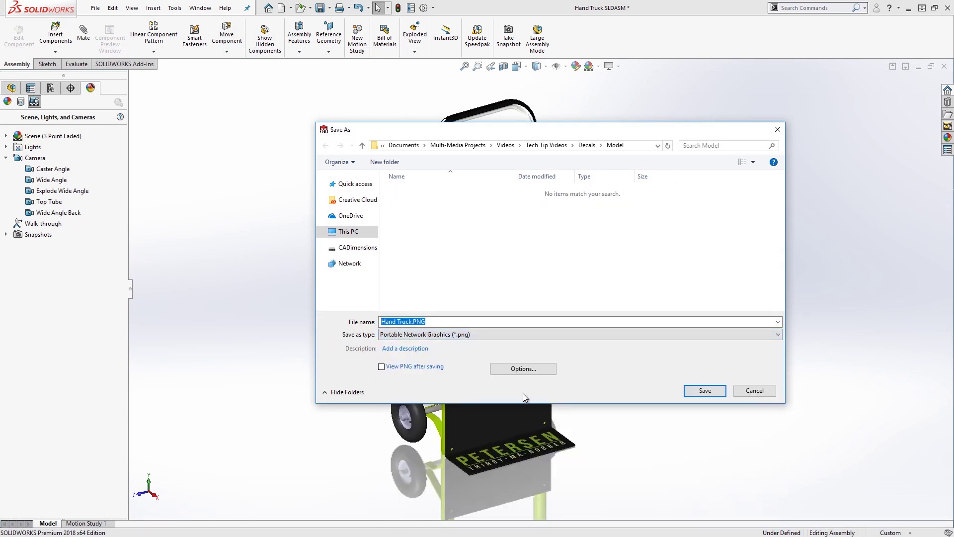
left_click(523, 369)
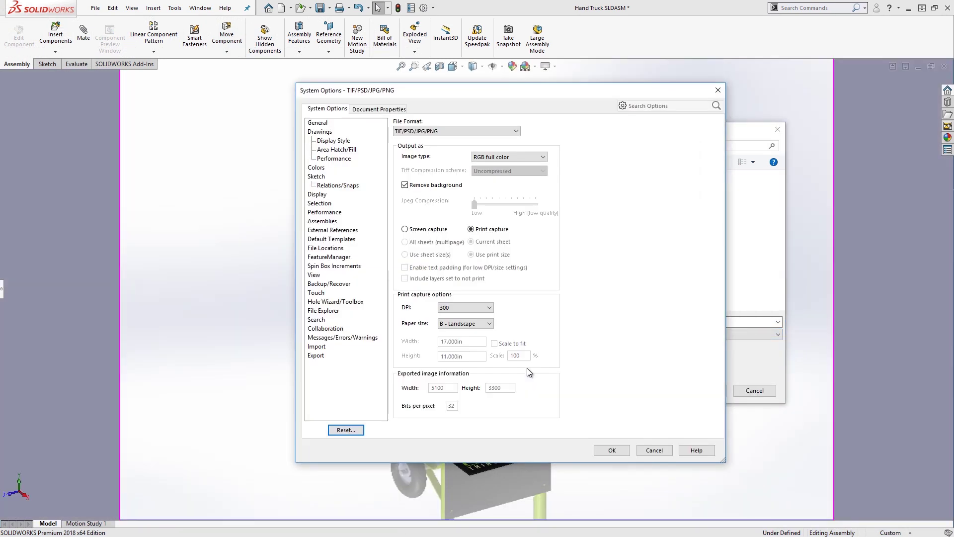
Select Print capture for the image export and examine the DPI and paper size choices
left_click(477, 235)
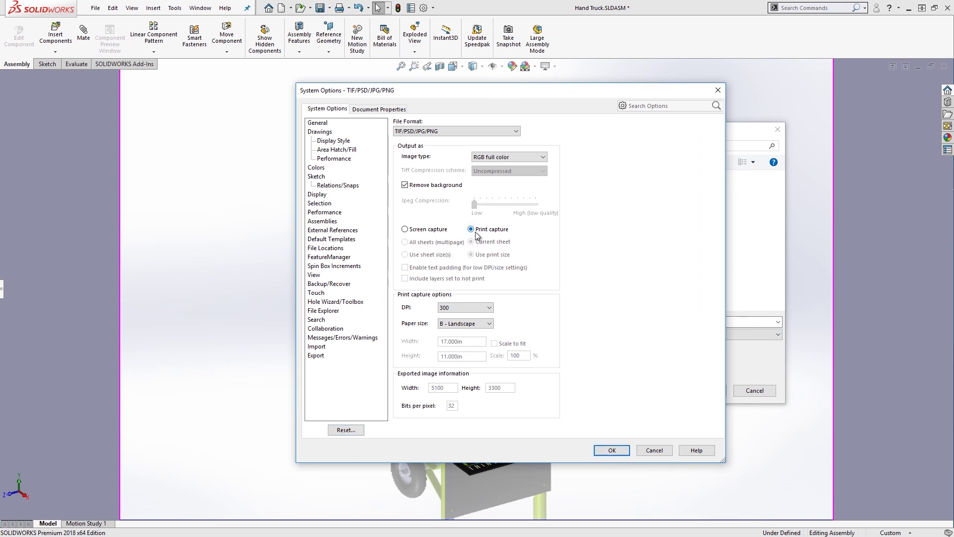
left_click(489, 308)
left_click(490, 308)
left_click(491, 325)
left_click(491, 326)
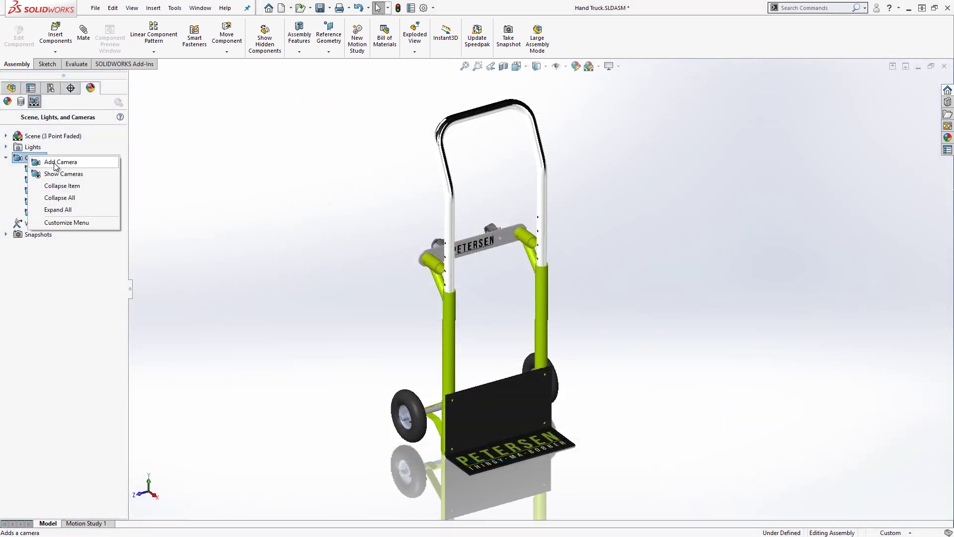
Add a new camera to the Hand Truck assembly and check its aspect ratio choices
left_click(58, 163)
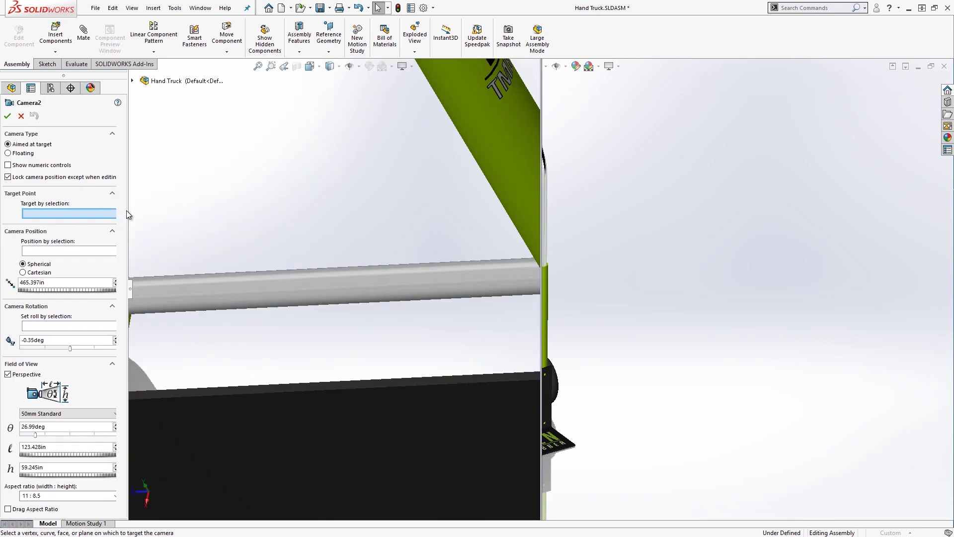
left_click(114, 495)
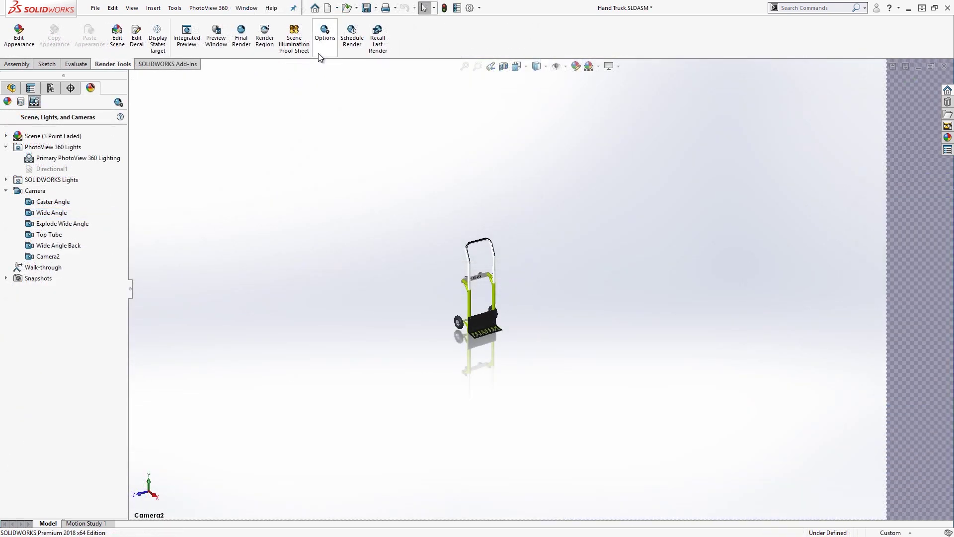
Set the PhotoView 360 output image size to Use SOLIDWORKS View and increase the image width with a fixed aspect ratio
left_click(318, 53)
left_click(88, 167)
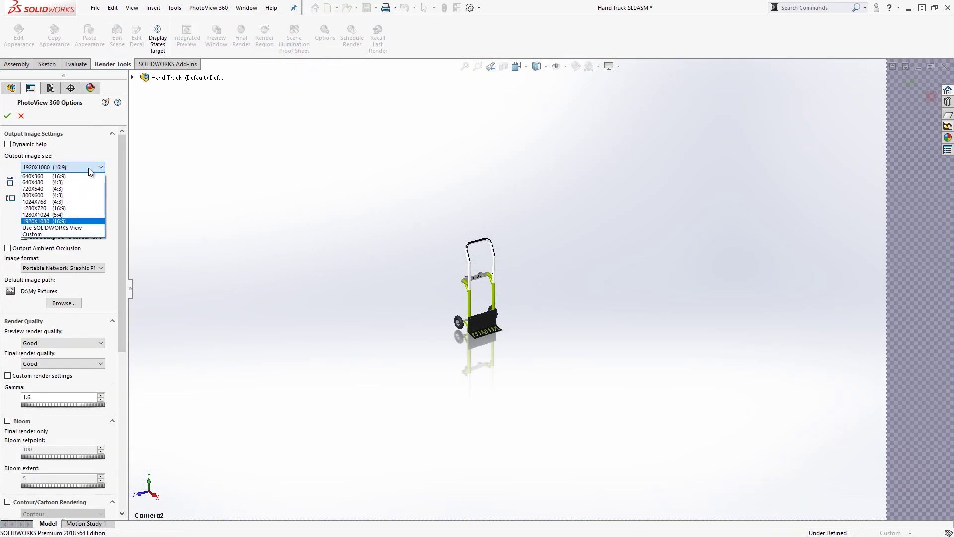
left_click(81, 227)
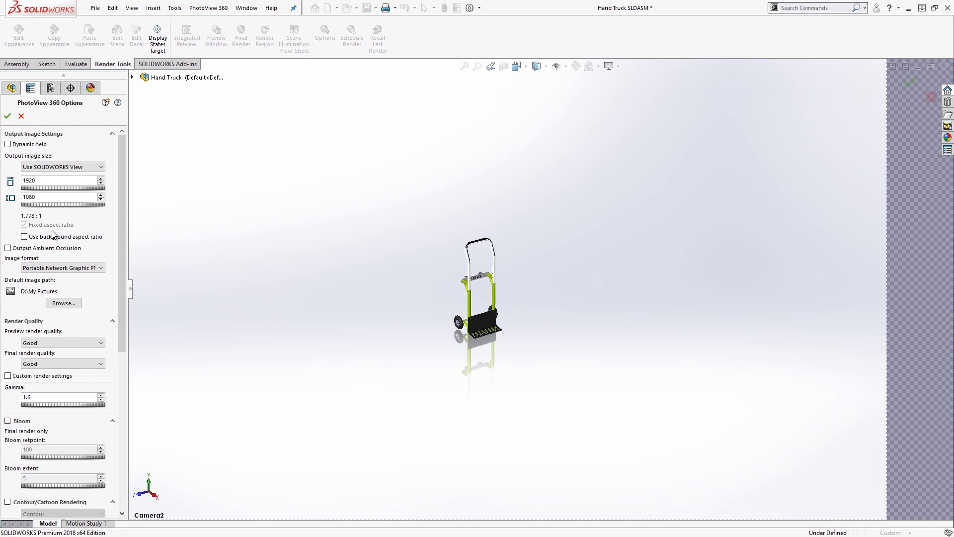
left_click(101, 180)
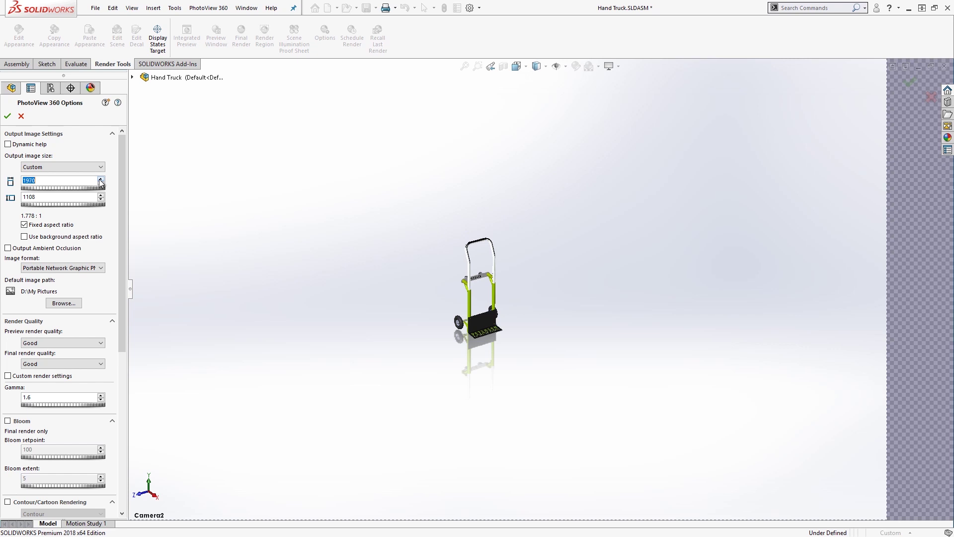
left_click(101, 181)
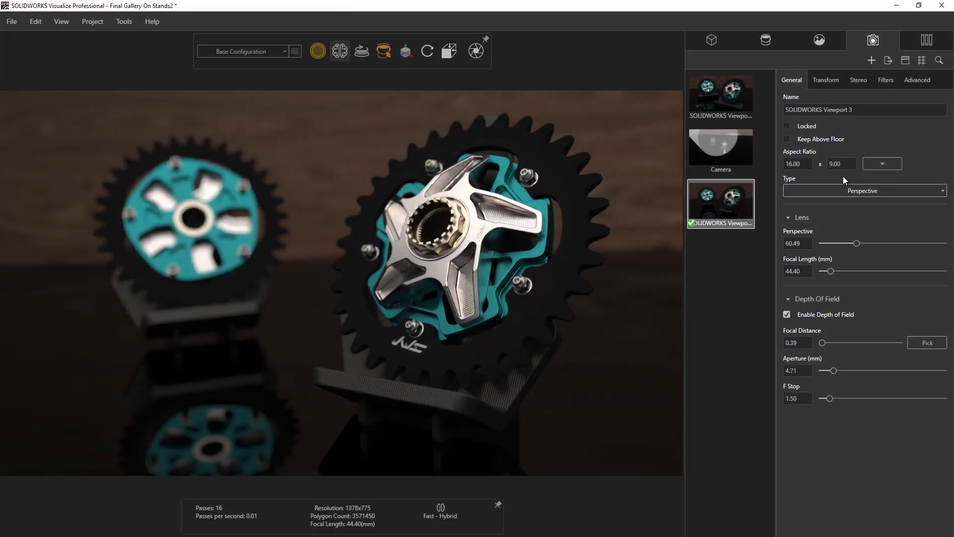
Switch to SOLIDWORKS Visualize and review the aspect ratio preset categories for the active camera
left_click(894, 164)
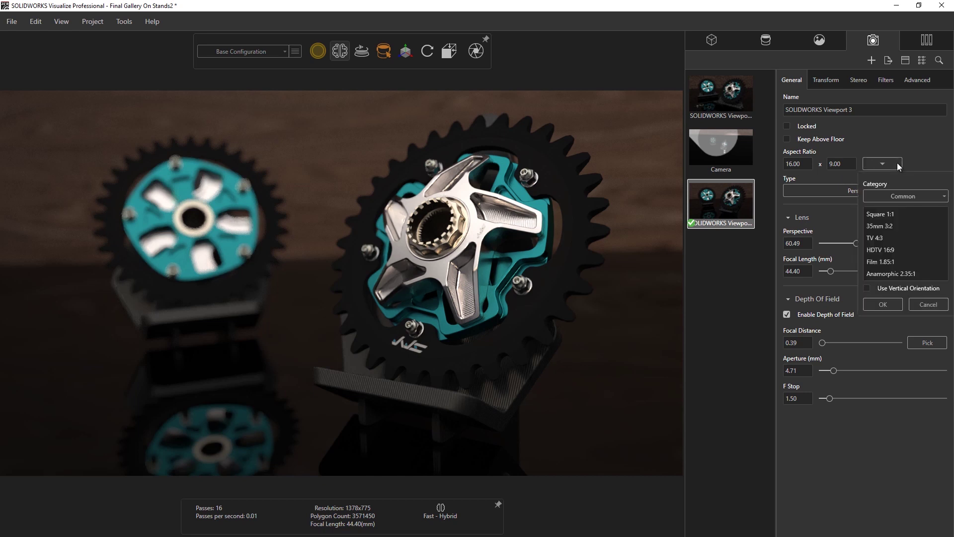
left_click(936, 196)
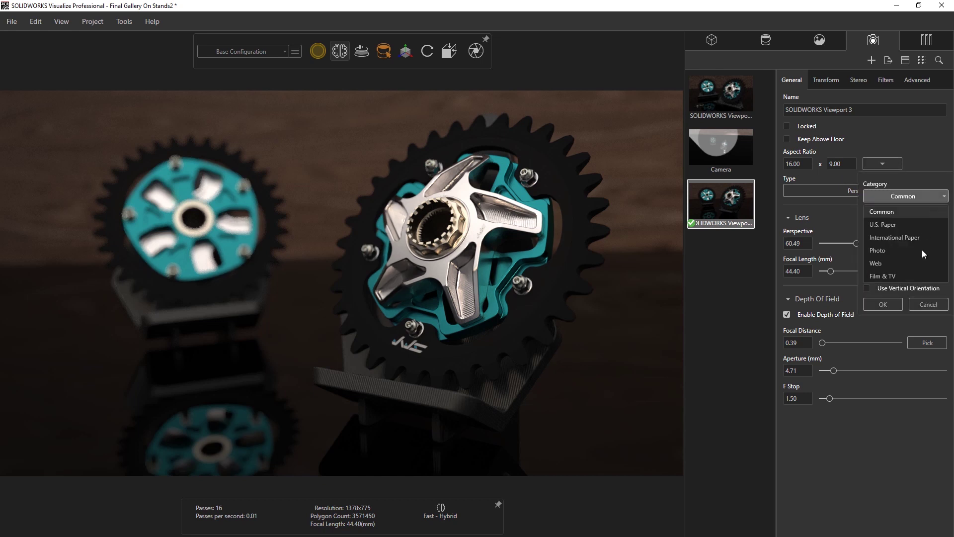
left_click(919, 160)
Open the render output settings and set the image width to 3000 pixels
left_click(476, 52)
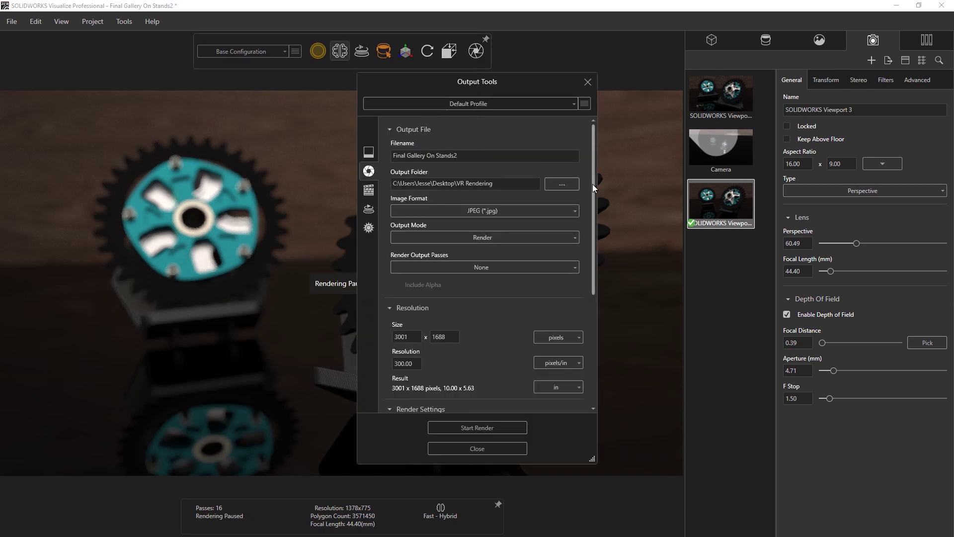
left_click_drag(592, 184, 586, 266)
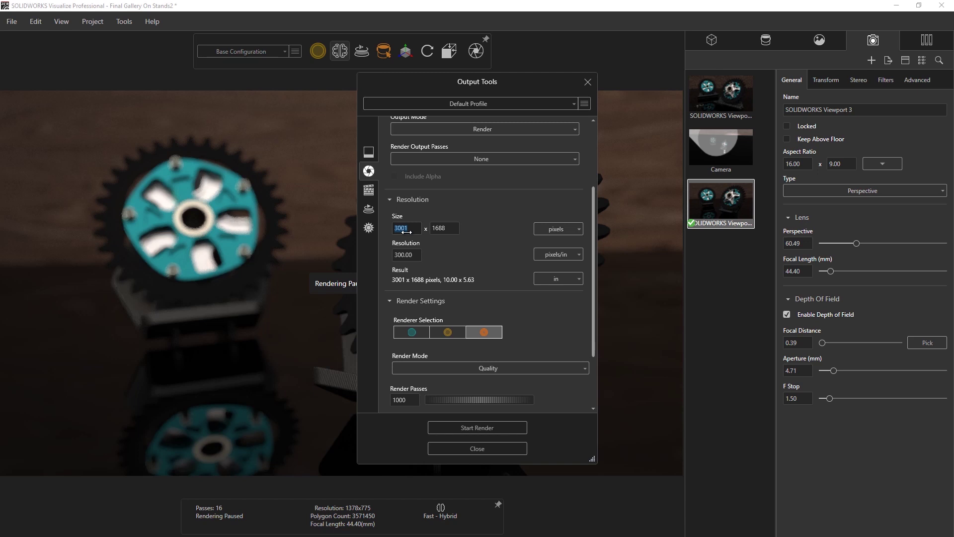
type("3000")
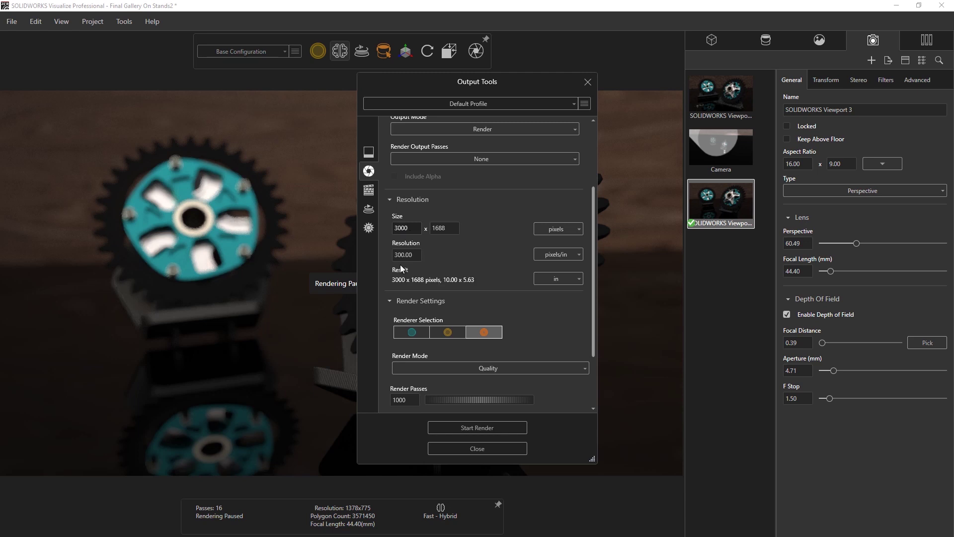